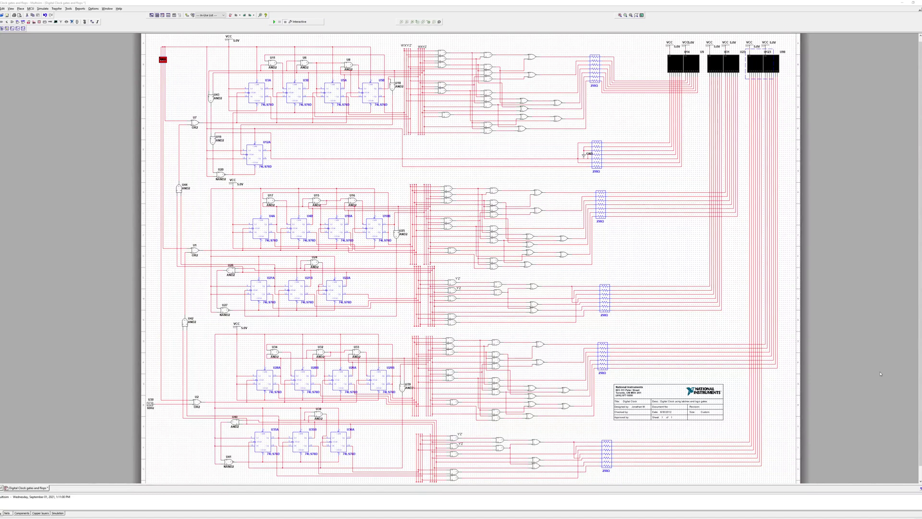
Highlight the seconds ones-digit section of the schematic, covering its counter flip-flops, decoder gates and resistor pack, and clear the selection
{"action": "left_click", "coordinate": [793, 77]}
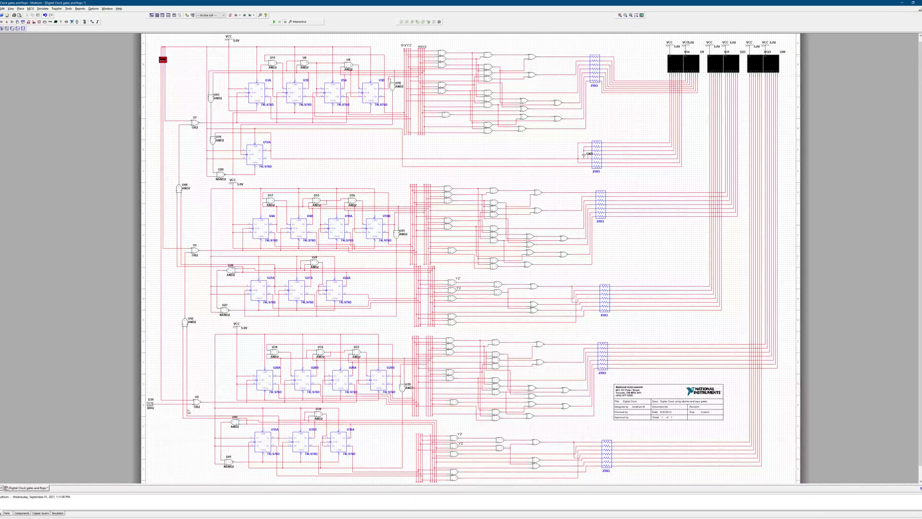
{"action": "left_click_drag", "start_coordinate": [203, 404], "coordinate": [188, 417]}
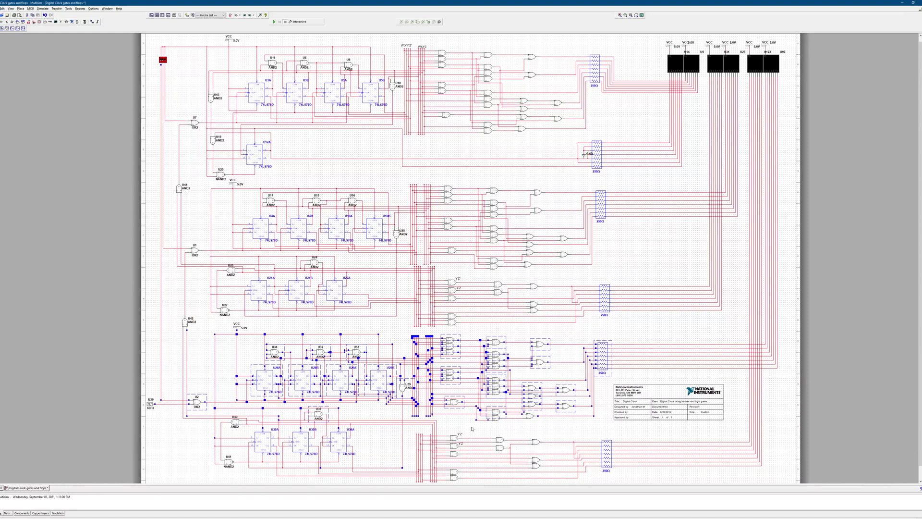
{"action": "left_click", "coordinate": [202, 433]}
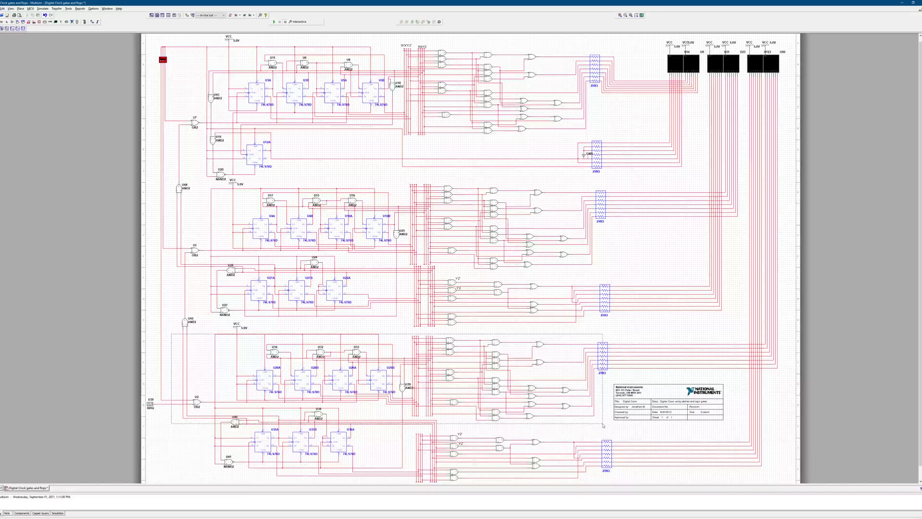
{"action": "key", "text": "ctrl+z"}
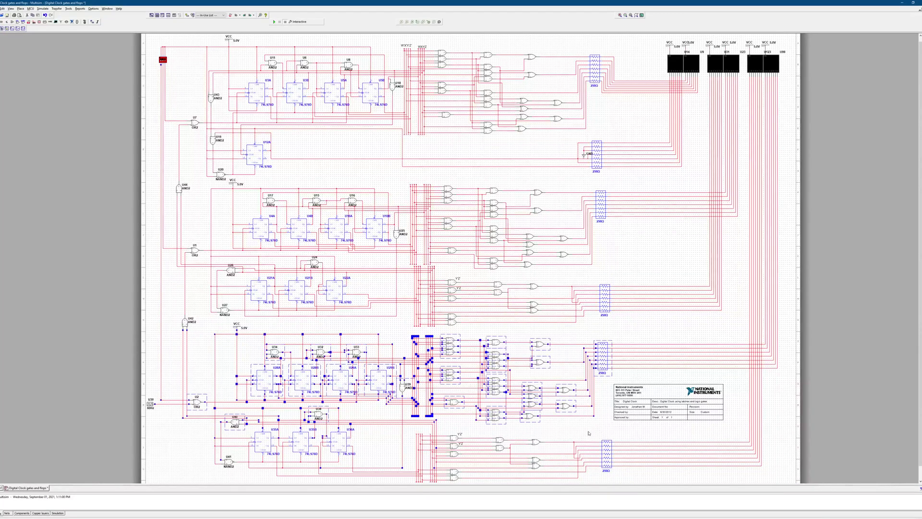
{"action": "left_click", "coordinate": [582, 434]}
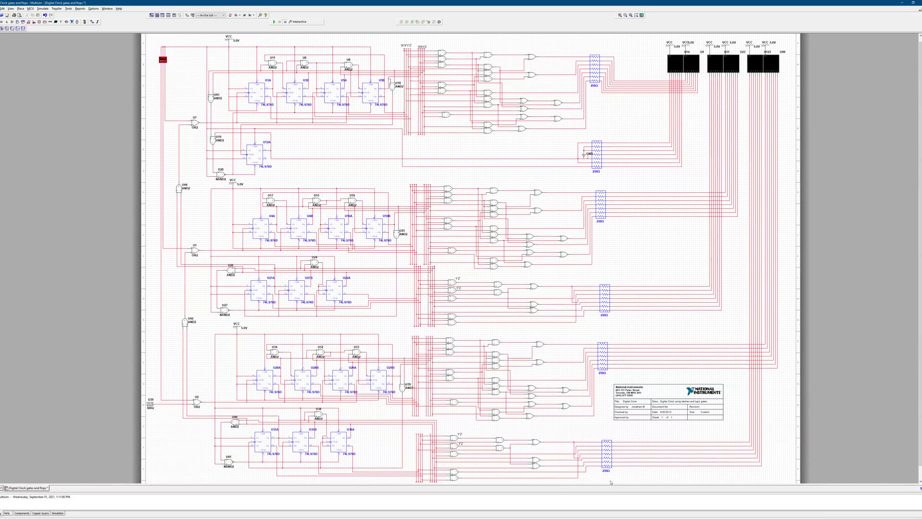
Highlight the seconds tens-digit section with its three flip-flops, decoder gates and resistor pack, and clear the selection
{"action": "scroll", "coordinate": [610, 480], "scroll_direction": "down", "scroll_amount": 1}
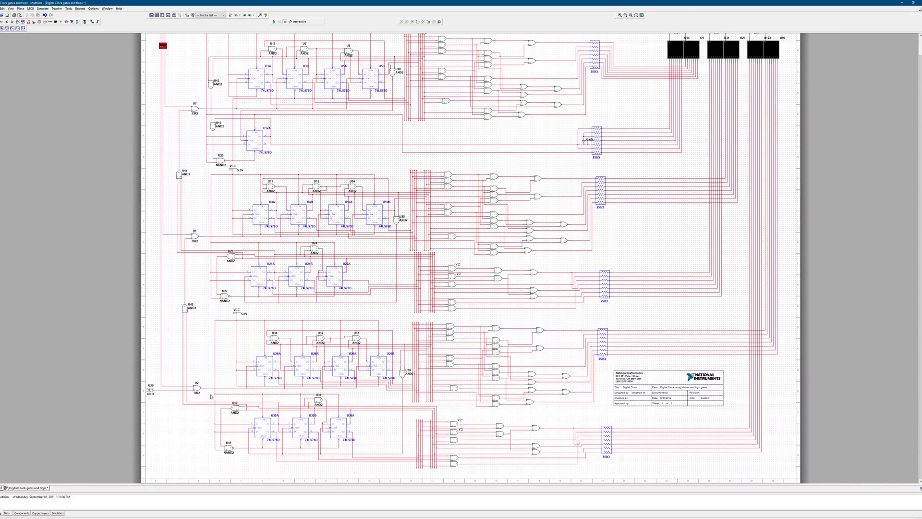
{"action": "left_click_drag", "start_coordinate": [210, 397], "coordinate": [619, 472]}
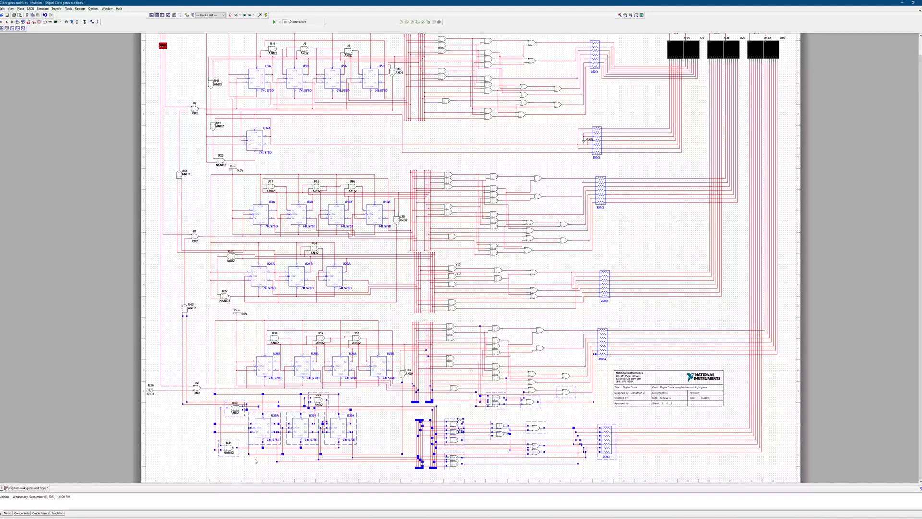
{"action": "left_click", "coordinate": [498, 474]}
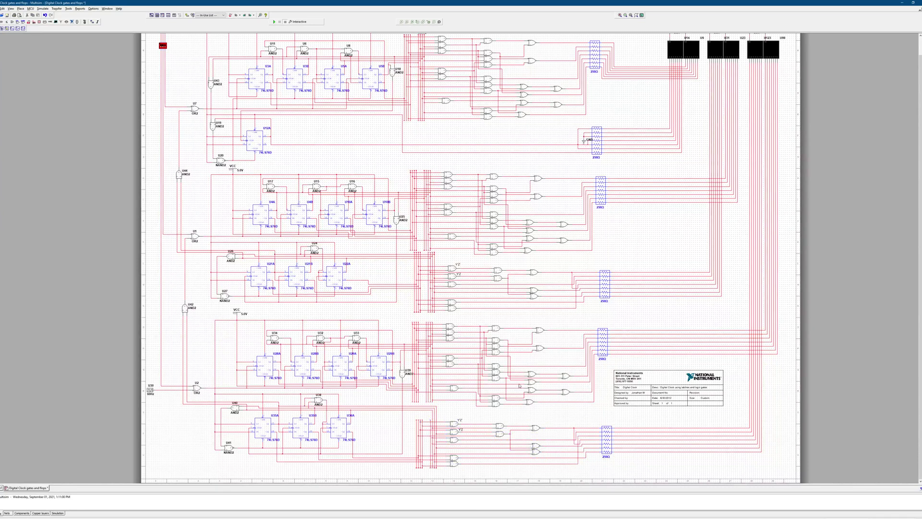
Highlight the decoder gates of the seconds ones digit and the complete seconds section, clearing each selection
{"action": "left_click_drag", "start_coordinate": [435, 318], "coordinate": [596, 412]}
{"action": "left_click", "coordinate": [701, 320]}
{"action": "scroll", "coordinate": [461, 255], "scroll_direction": "up", "scroll_amount": 1}
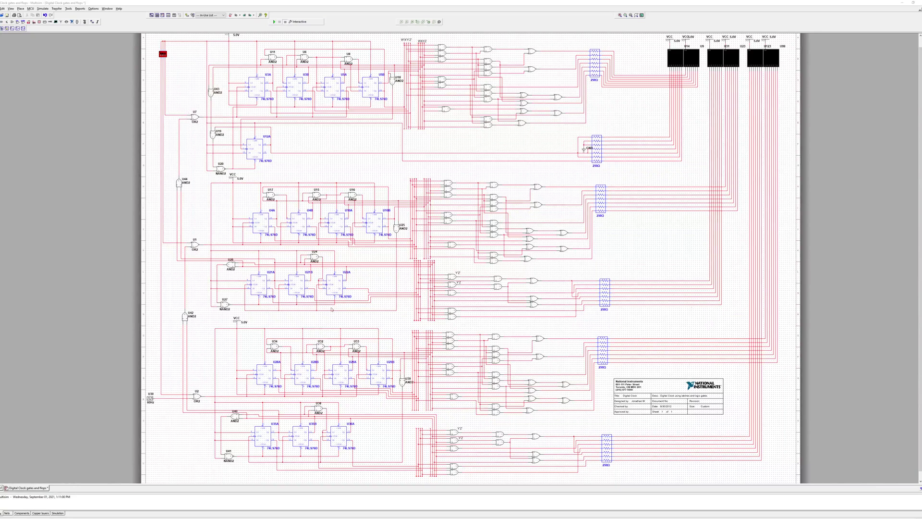
{"action": "scroll", "coordinate": [213, 321], "scroll_direction": "down", "scroll_amount": 1}
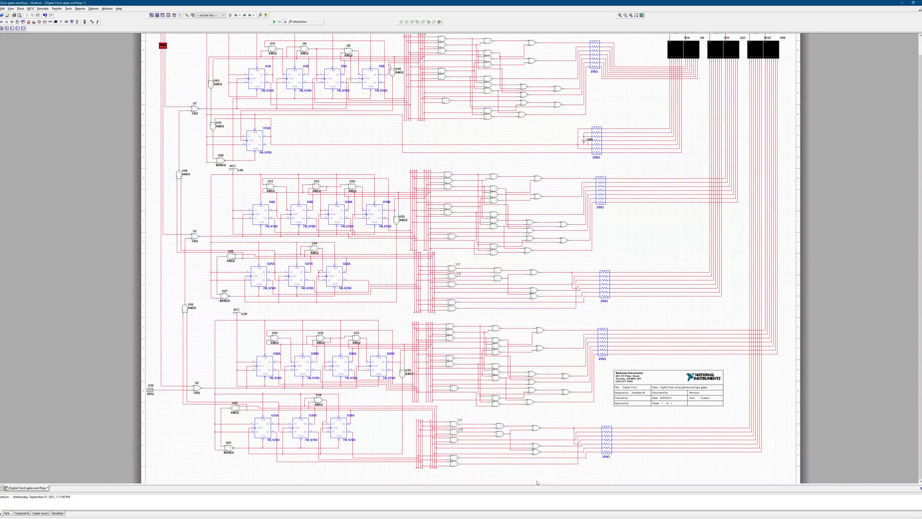
{"action": "left_click_drag", "start_coordinate": [212, 313], "coordinate": [625, 474]}
{"action": "left_click", "coordinate": [639, 469]}
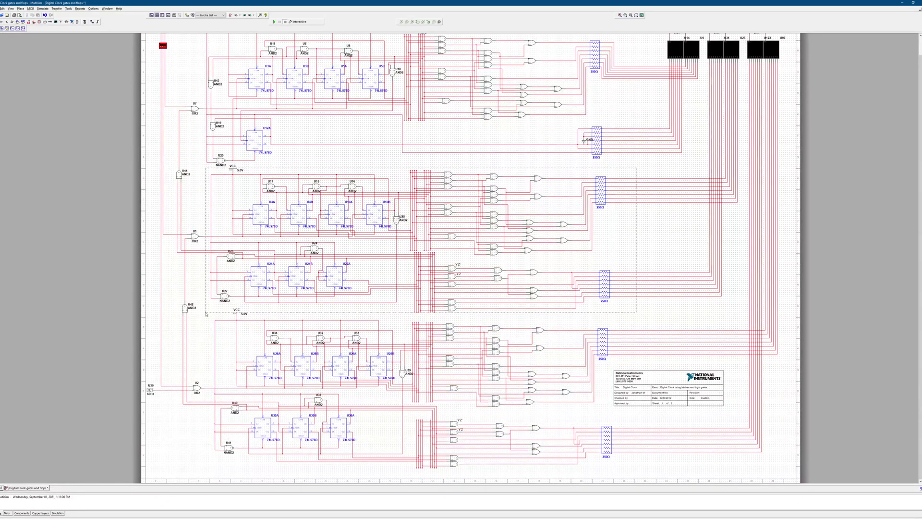
Highlight the complete minutes section and examine its counter flip-flops and decoder wiring up close
{"action": "left_click_drag", "start_coordinate": [203, 320], "coordinate": [203, 322]}
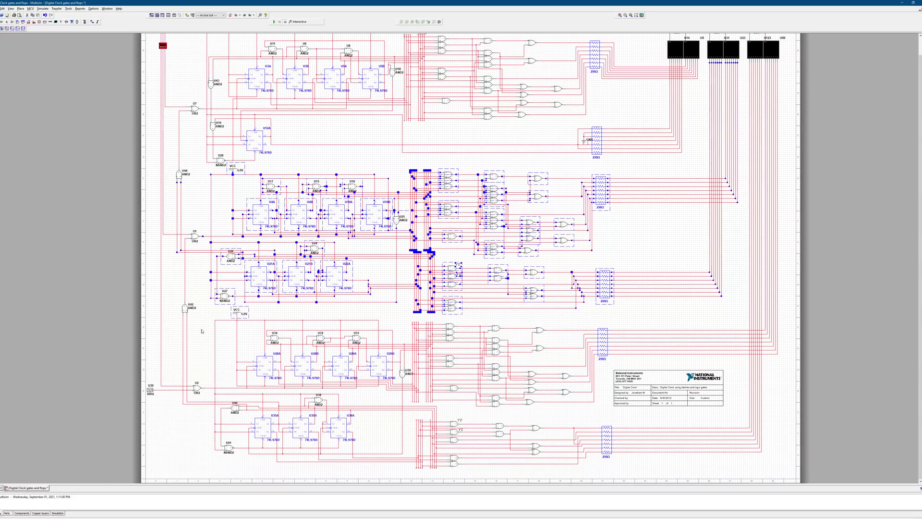
{"action": "left_click", "coordinate": [202, 331]}
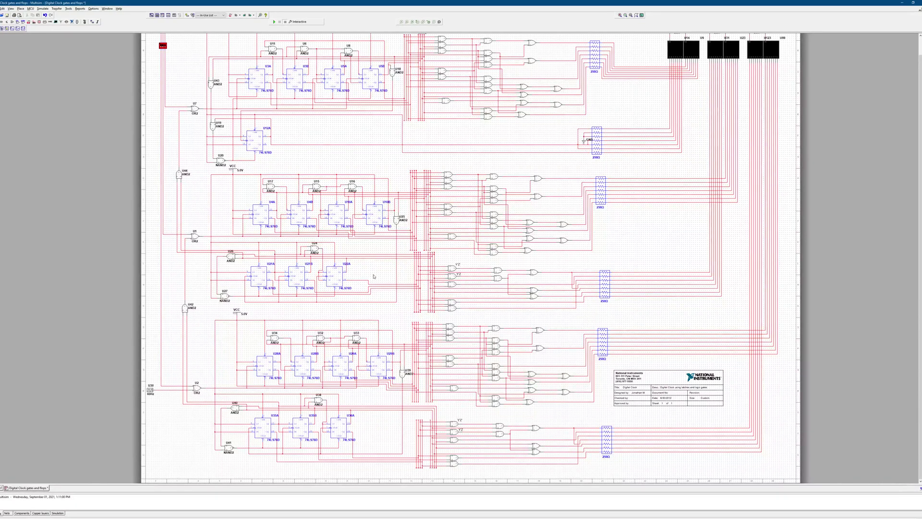
{"action": "scroll", "coordinate": [373, 276], "scroll_direction": "up", "scroll_amount": 1}
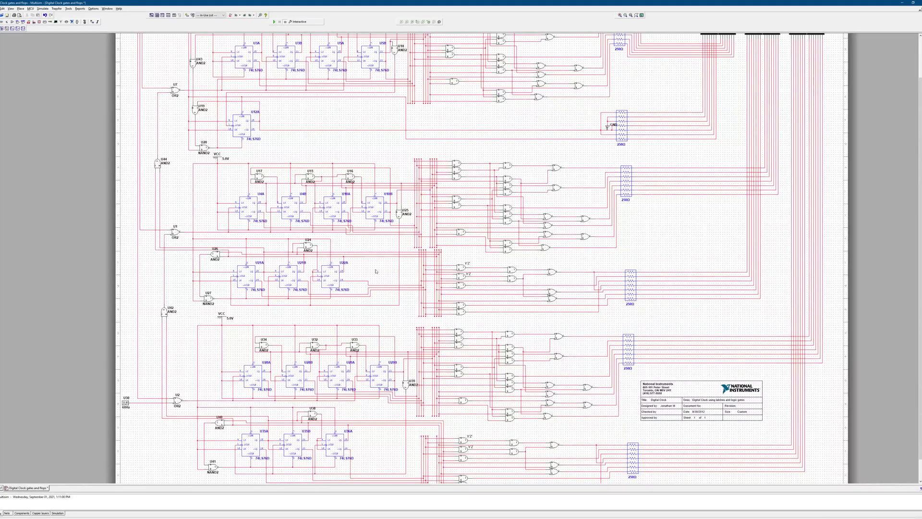
{"action": "left_click_drag", "start_coordinate": [380, 265], "coordinate": [369, 276]}
{"action": "mouse_move", "coordinate": [229, 185]}
{"action": "left_mouse_down"}
{"action": "mouse_move", "coordinate": [345, 219]}
{"action": "mouse_move", "coordinate": [379, 219]}
{"action": "mouse_move", "coordinate": [228, 195]}
{"action": "left_mouse_up"}
{"action": "scroll", "coordinate": [371, 278], "scroll_direction": "up", "scroll_amount": 1}
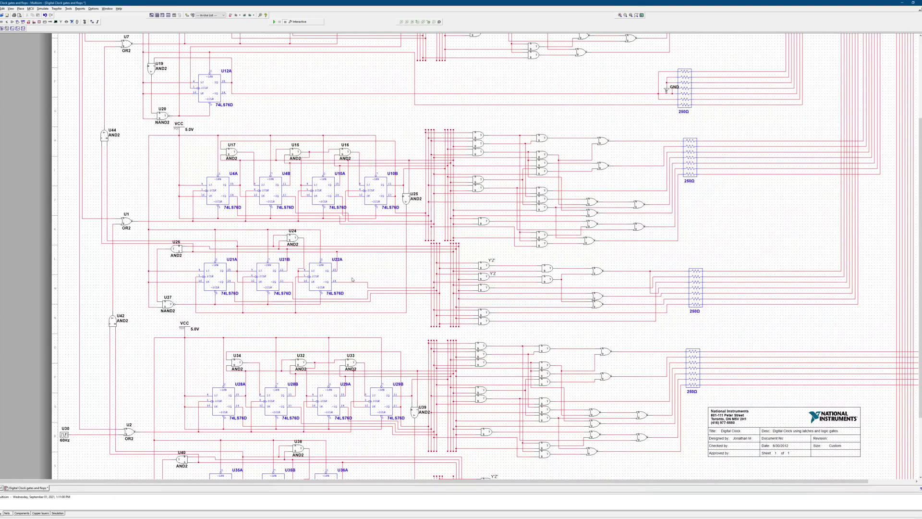
{"action": "scroll", "coordinate": [525, 290], "scroll_direction": "down", "scroll_amount": 1}
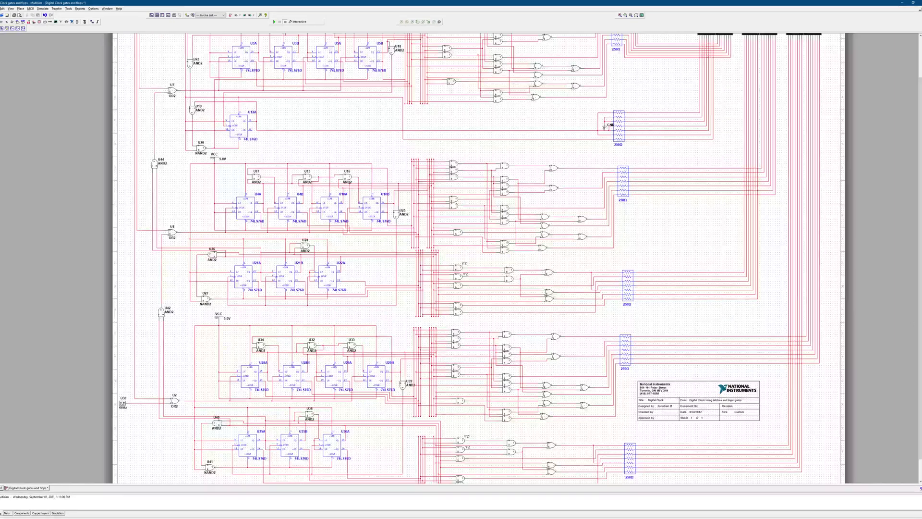
Examine the hours section, pointing out its seven-segment displays and the single tens-digit flip-flop U12A
{"action": "left_click_drag", "start_coordinate": [920, 332], "coordinate": [912, 277]}
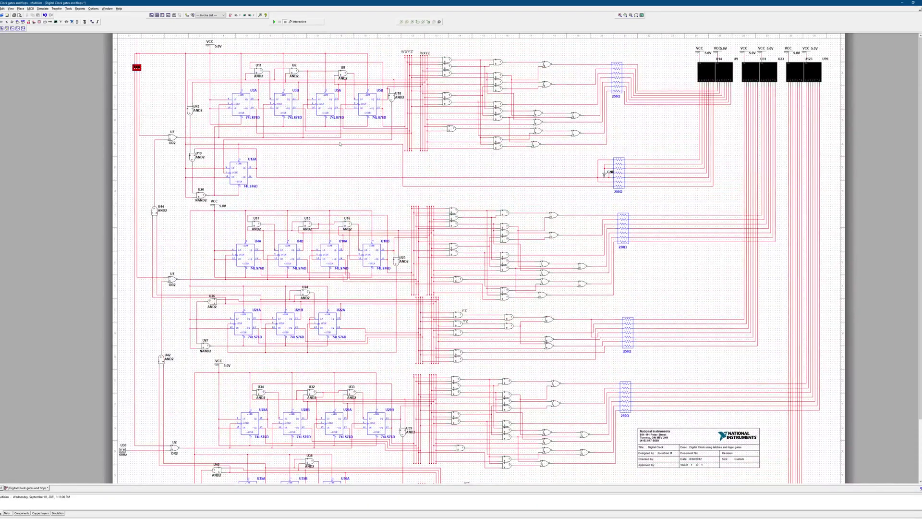
{"action": "scroll", "coordinate": [272, 118], "scroll_direction": "up", "scroll_amount": 1}
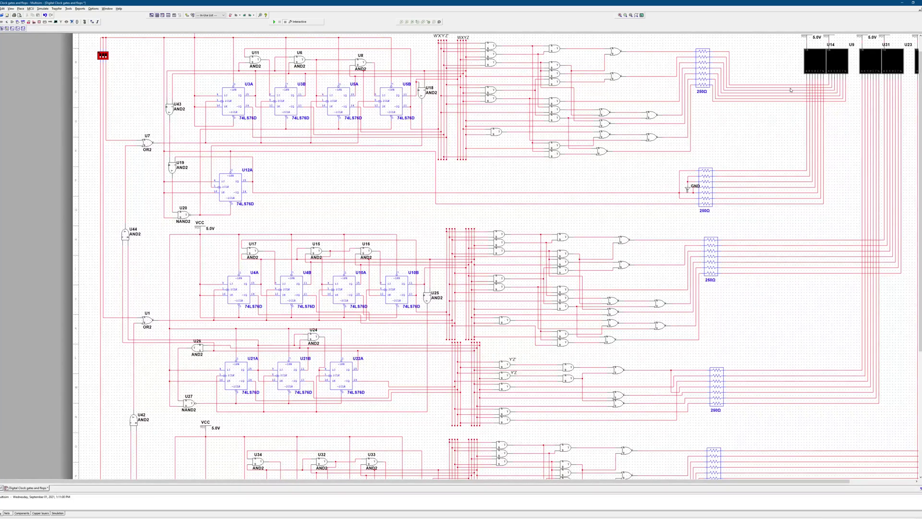
{"action": "left_click", "coordinate": [808, 65]}
{"action": "key", "text": "Escape"}
{"action": "left_click", "coordinate": [813, 63]}
{"action": "left_click", "coordinate": [229, 191]}
Highlight the four 74LS76D flip-flops of the hours ones-digit counter and clear the selection
{"action": "left_click", "coordinate": [333, 175]}
{"action": "left_click", "coordinate": [209, 89]}
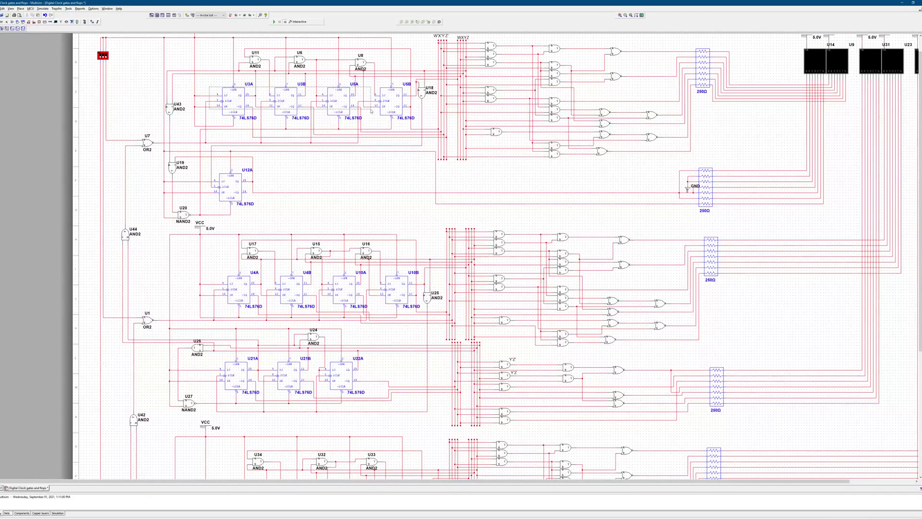
{"action": "left_click_drag", "start_coordinate": [398, 107], "coordinate": [397, 106]}
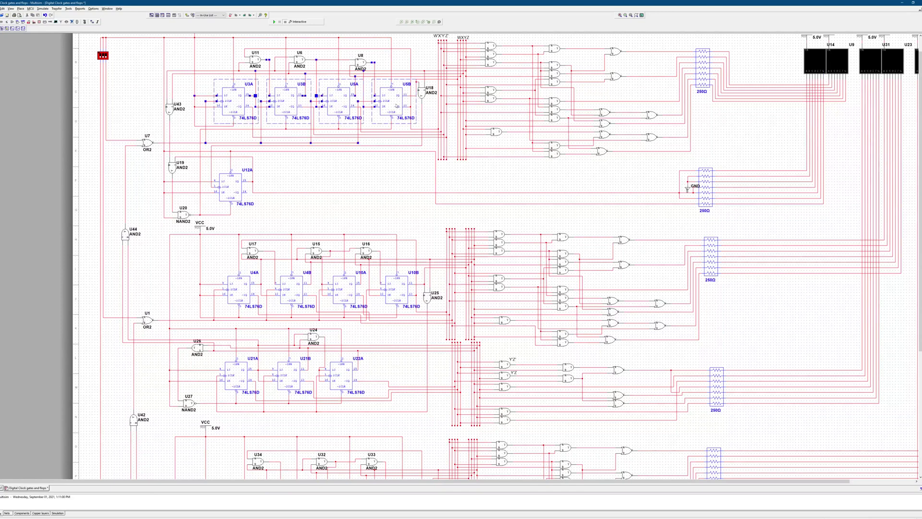
{"action": "left_click", "coordinate": [491, 181]}
{"action": "mouse_move", "coordinate": [671, 163]}
{"action": "left_mouse_down"}
{"action": "mouse_move", "coordinate": [491, 78]}
{"action": "mouse_move", "coordinate": [482, 44]}
{"action": "mouse_move", "coordinate": [672, 162]}
{"action": "left_mouse_up"}
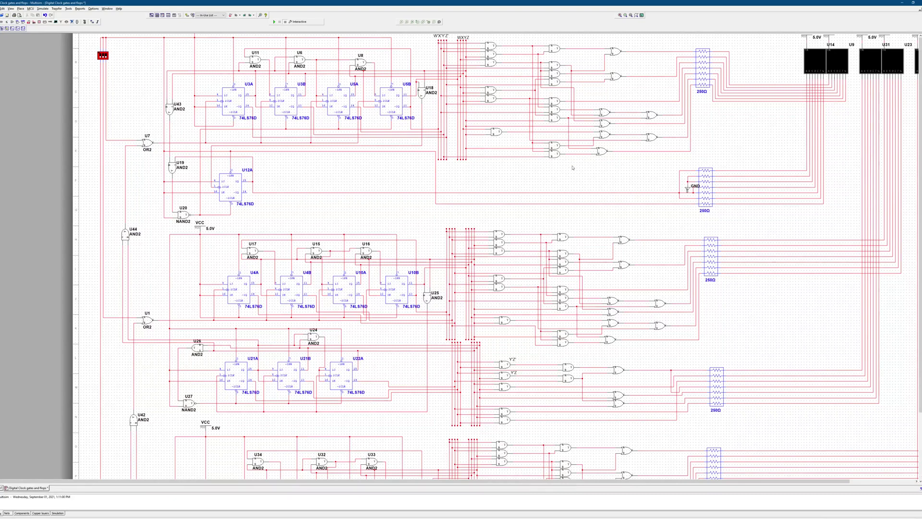
Review the whole clock schematic, from the hours displays down to the seconds counters
{"action": "scroll", "coordinate": [571, 165], "scroll_direction": "down", "scroll_amount": 1}
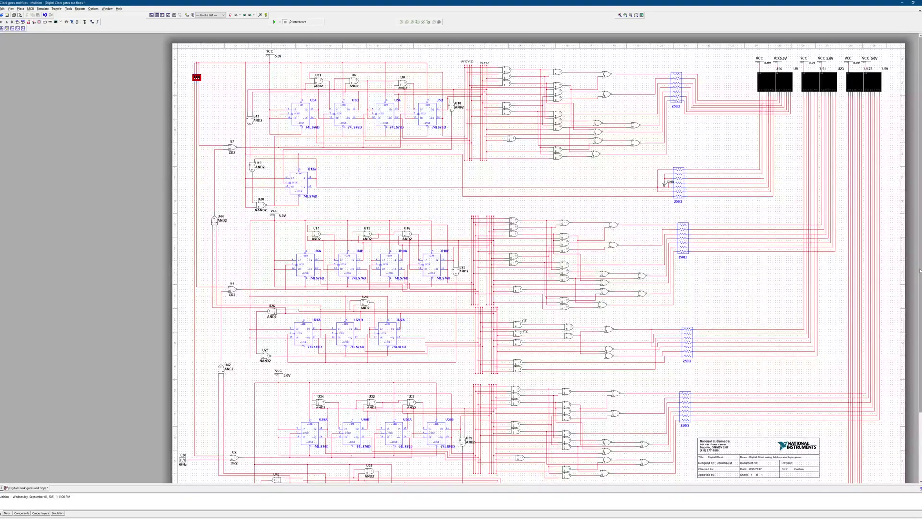
{"action": "scroll", "coordinate": [675, 291], "scroll_direction": "down", "scroll_amount": 1}
{"action": "scroll", "coordinate": [537, 259], "scroll_direction": "down", "scroll_amount": 1}
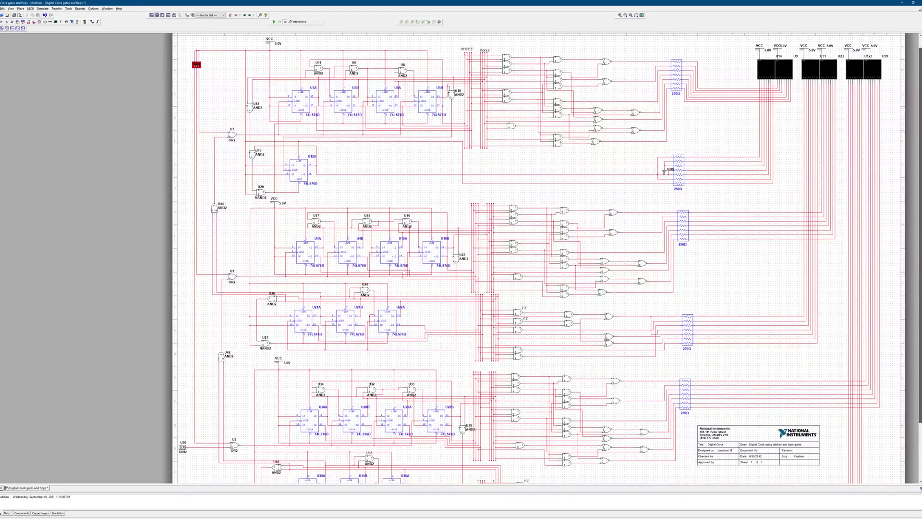
{"action": "scroll", "coordinate": [538, 259], "scroll_direction": "down", "scroll_amount": 2}
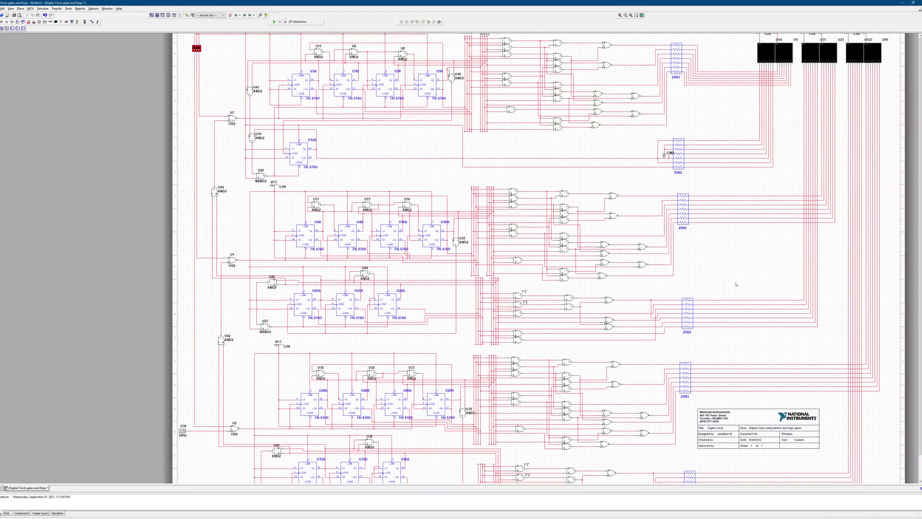
{"action": "scroll", "coordinate": [736, 284], "scroll_direction": "down", "scroll_amount": 1}
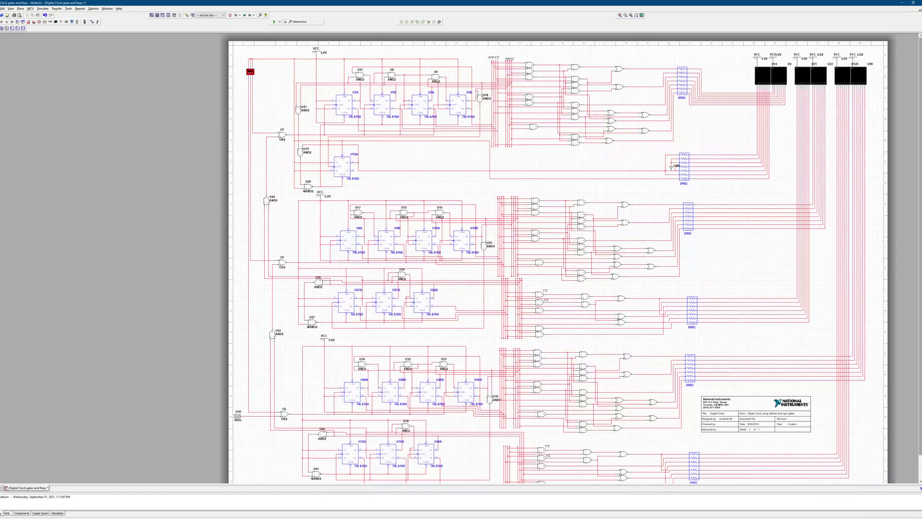
{"action": "scroll", "coordinate": [917, 297], "scroll_direction": "down", "scroll_amount": 1}
{"action": "scroll", "coordinate": [917, 298], "scroll_direction": "down", "scroll_amount": 1}
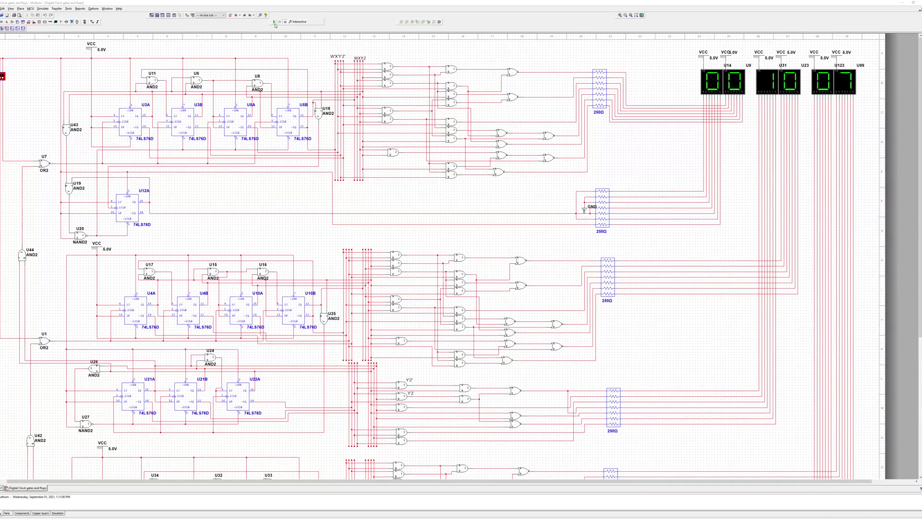
Run the interactive simulation of the digital clock and check the hours, minutes and seconds displays
{"action": "left_click", "coordinate": [275, 23]}
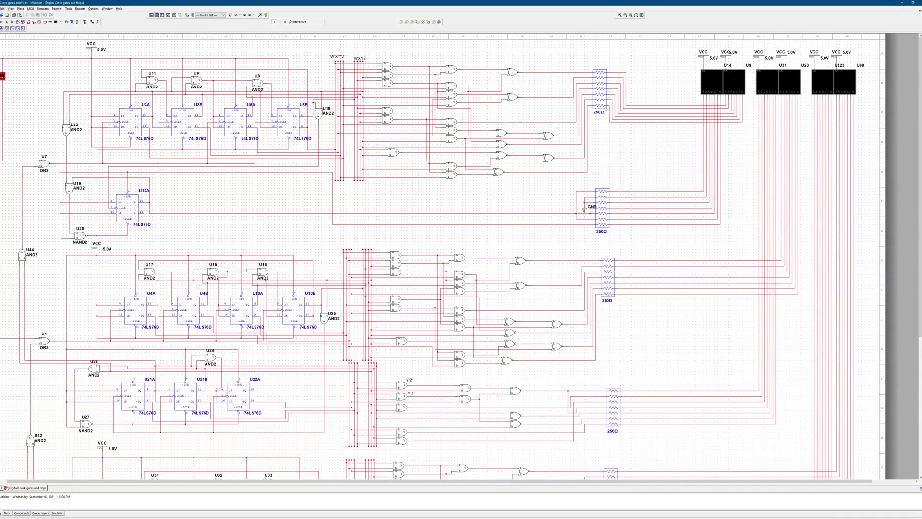
{"action": "key", "text": "F5"}
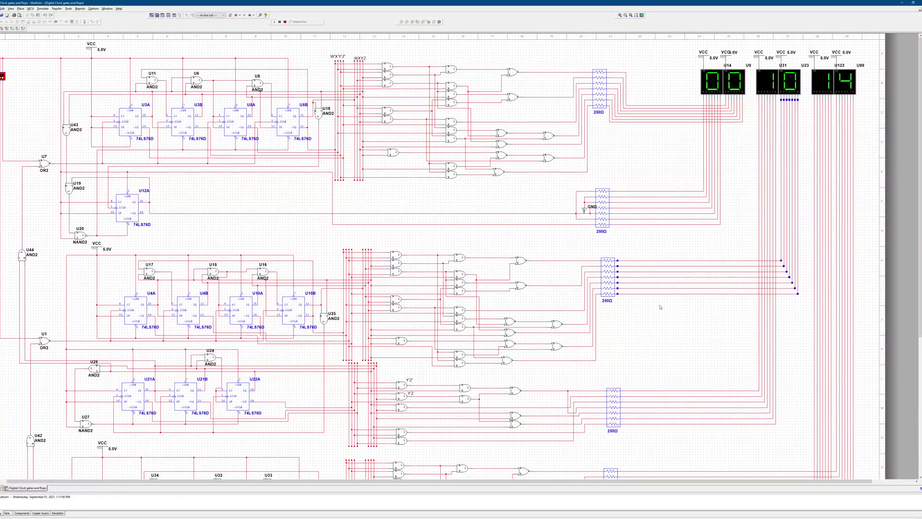
{"action": "left_click", "coordinate": [763, 91]}
{"action": "left_click", "coordinate": [714, 86]}
{"action": "left_click_drag", "start_coordinate": [834, 129], "coordinate": [863, 139]}
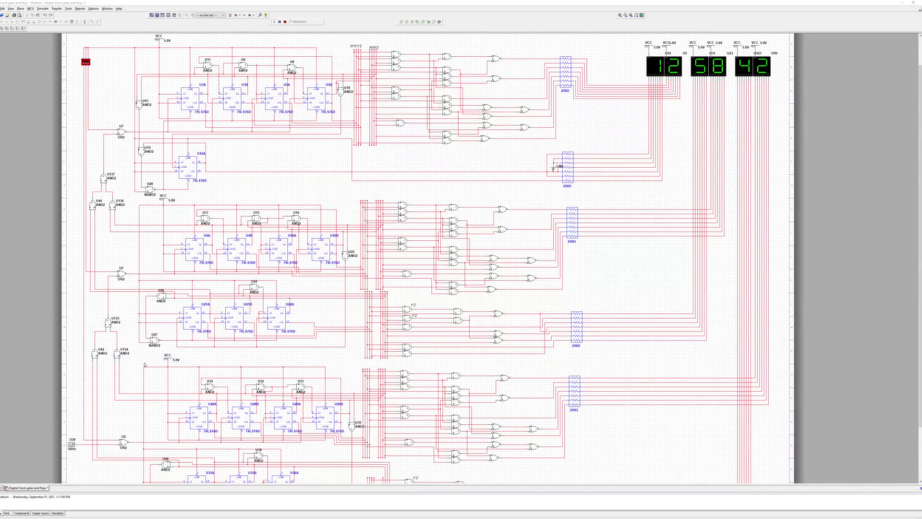
Examine the running clock circuit with its added AND gates and watch the time displays up close
{"action": "left_click", "coordinate": [763, 310]}
{"action": "scroll", "coordinate": [764, 310], "scroll_direction": "down", "scroll_amount": 1}
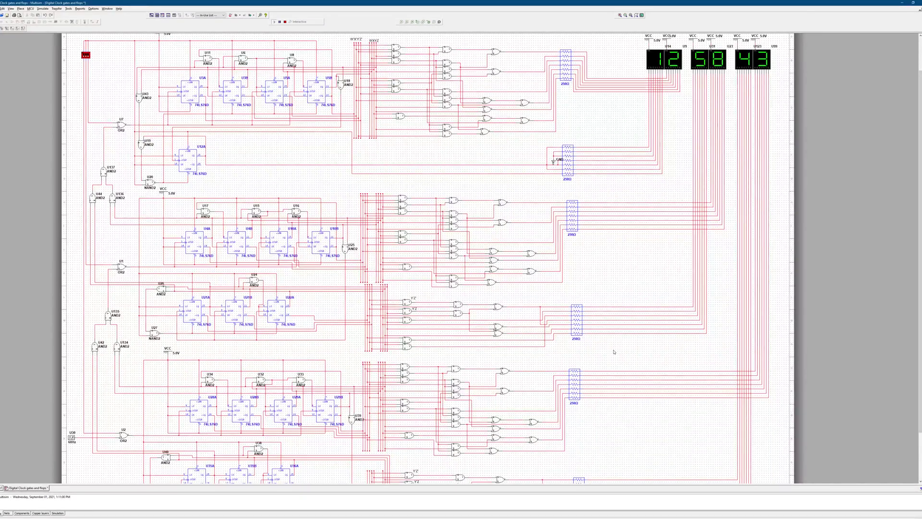
{"action": "scroll", "coordinate": [614, 352], "scroll_direction": "down", "scroll_amount": 1}
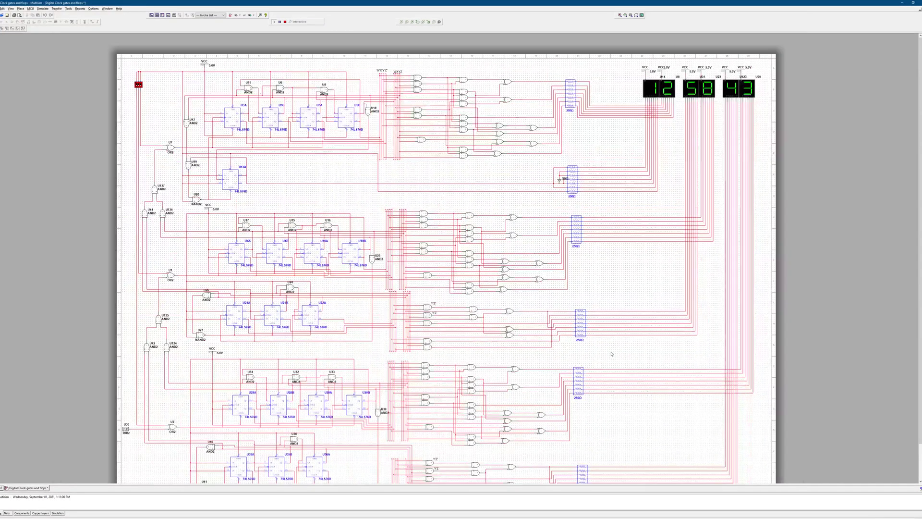
{"action": "left_click_drag", "start_coordinate": [918, 342], "coordinate": [918, 361]}
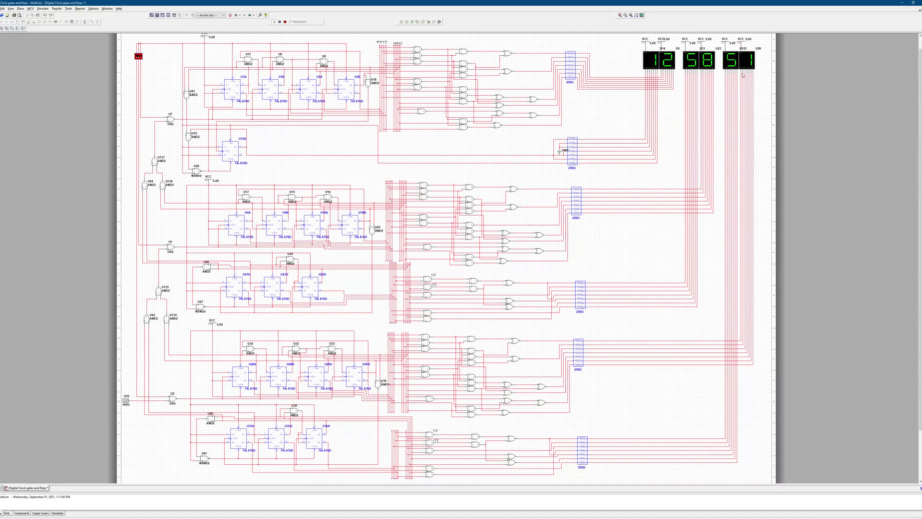
{"action": "scroll", "coordinate": [720, 77], "scroll_direction": "up", "scroll_amount": 1}
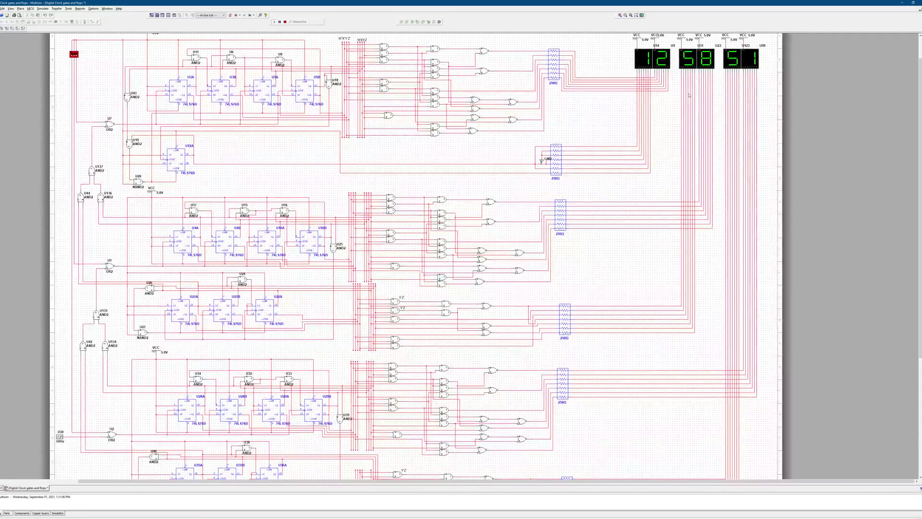
{"action": "scroll", "coordinate": [692, 92], "scroll_direction": "up", "scroll_amount": 1}
{"action": "left_click_drag", "start_coordinate": [919, 250], "coordinate": [915, 219]}
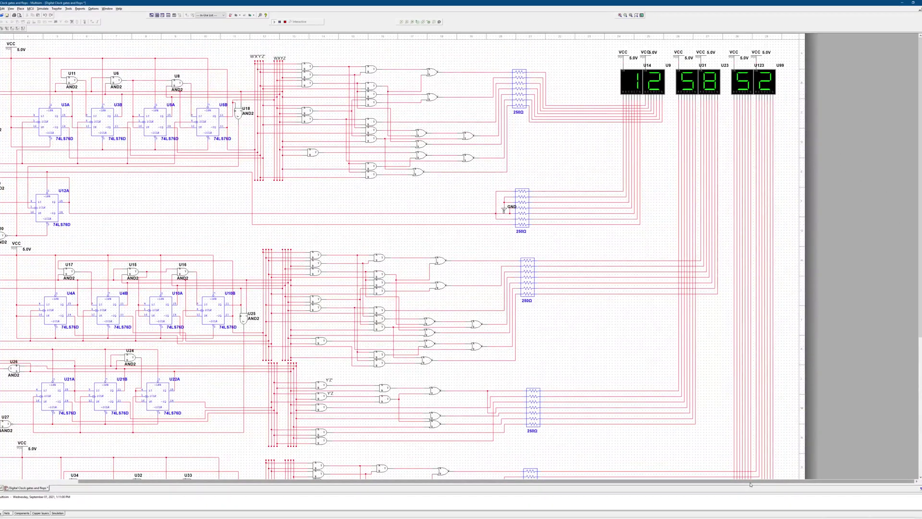
{"action": "left_click_drag", "start_coordinate": [747, 481], "coordinate": [673, 492]}
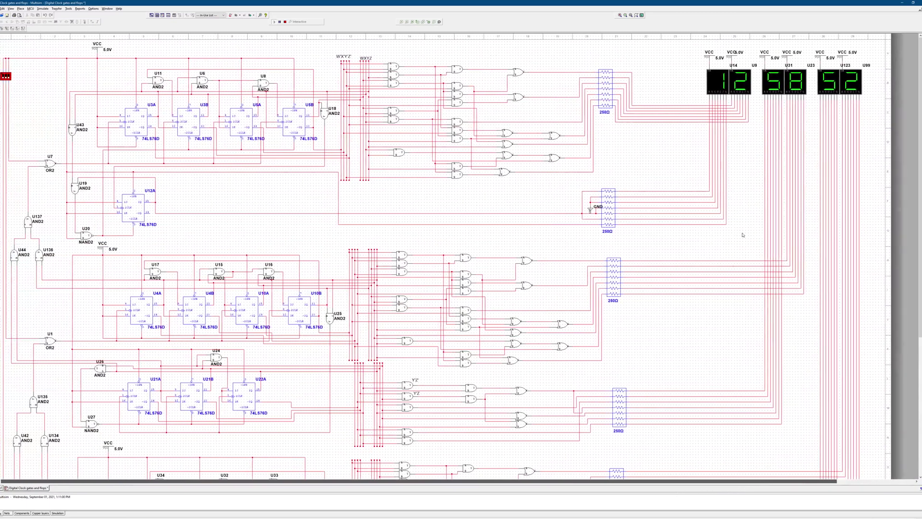